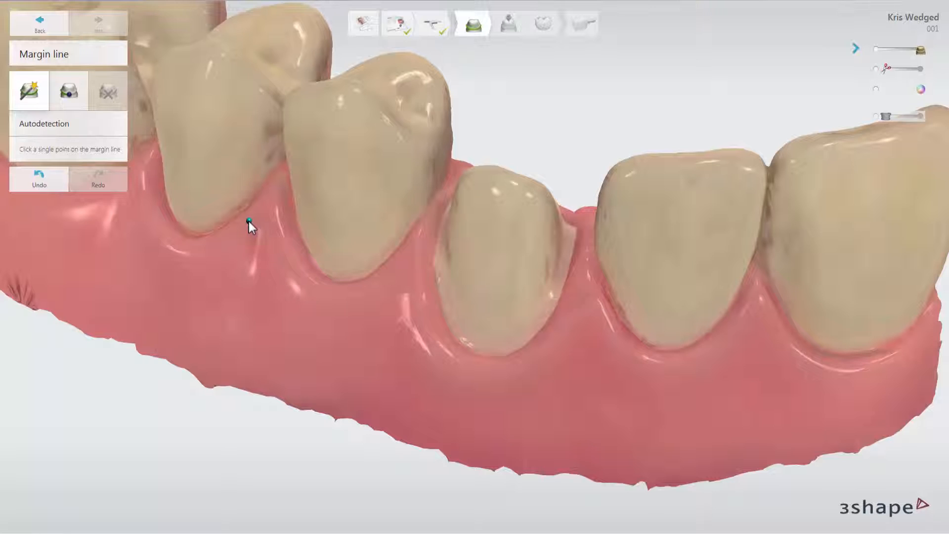
Trace the prepared canine's margin line all the way around with Click & go, placing points along the gum edge
{"action": "left_click", "coordinate": [74, 96]}
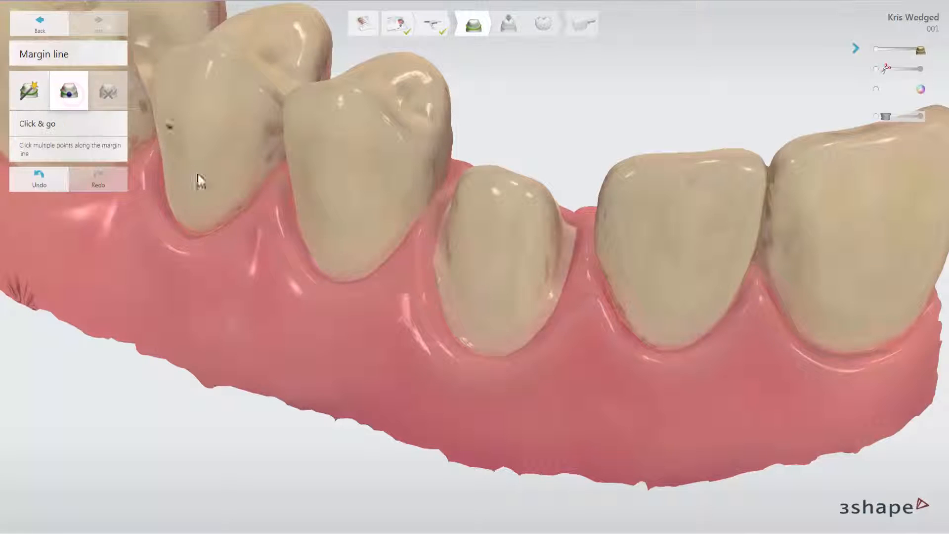
{"action": "left_click", "coordinate": [485, 355]}
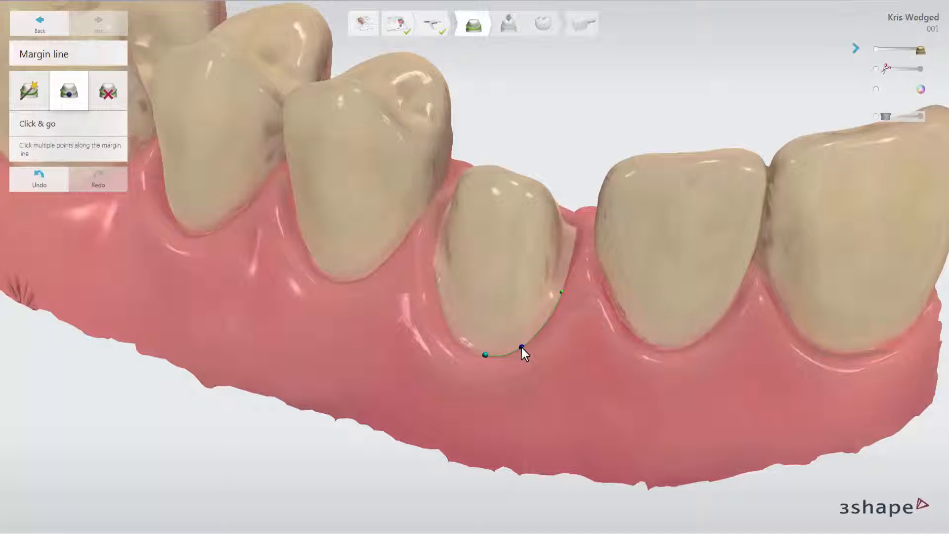
{"action": "left_click", "coordinate": [521, 348]}
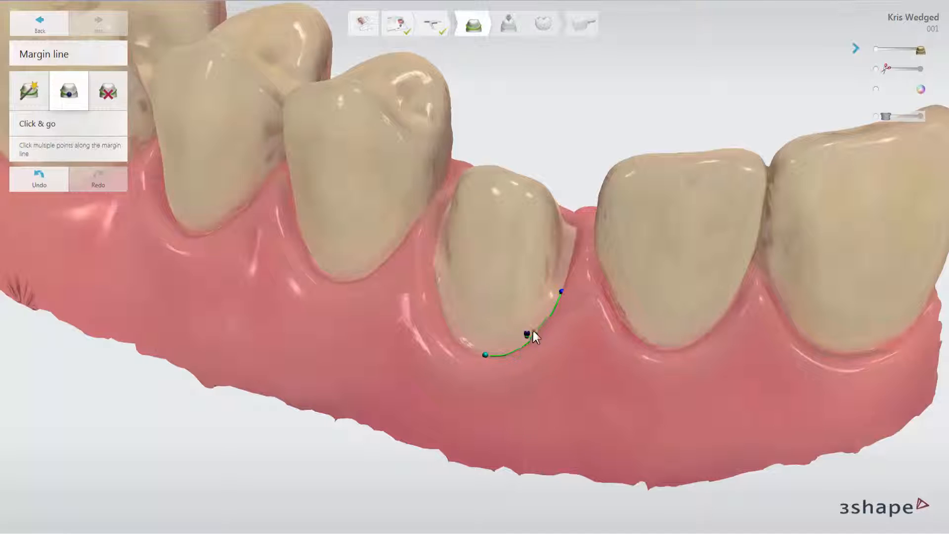
{"action": "left_click", "coordinate": [570, 260]}
{"action": "left_click", "coordinate": [518, 212]}
{"action": "right_click_drag", "start_coordinate": [518, 212], "coordinate": [521, 268]}
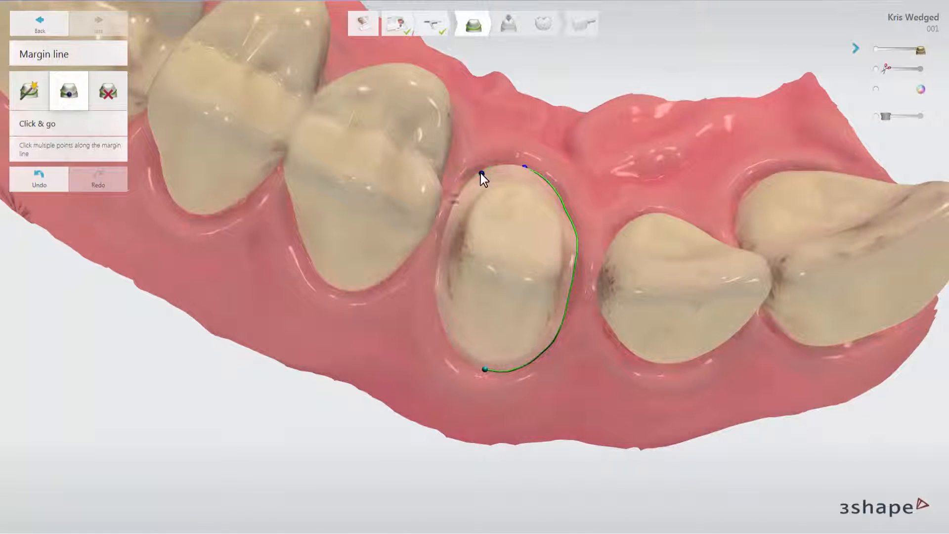
{"action": "left_click", "coordinate": [480, 172]}
{"action": "left_click", "coordinate": [448, 225]}
{"action": "left_click", "coordinate": [438, 293]}
{"action": "left_click", "coordinate": [474, 362]}
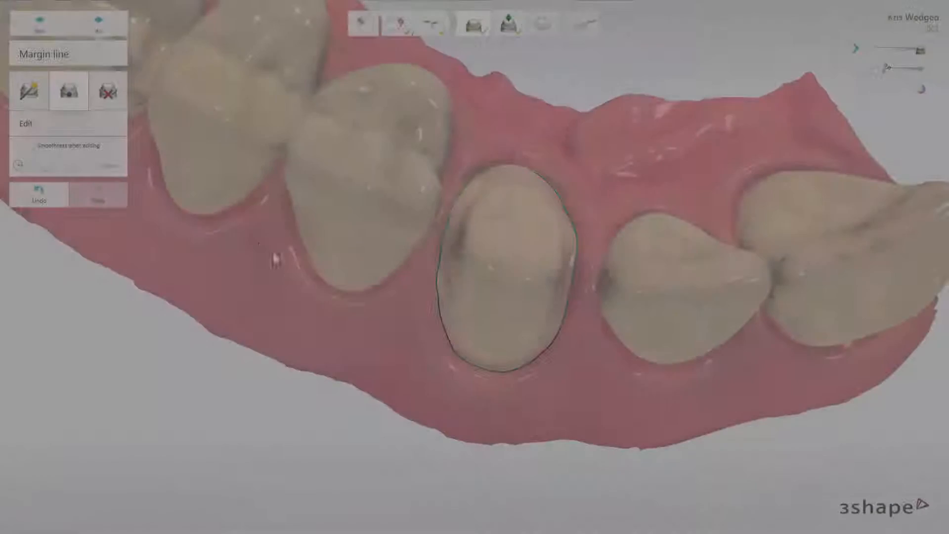
Detect the prepared canine's margin line automatically from a single point on its outer gum edge
{"action": "left_click", "coordinate": [36, 98]}
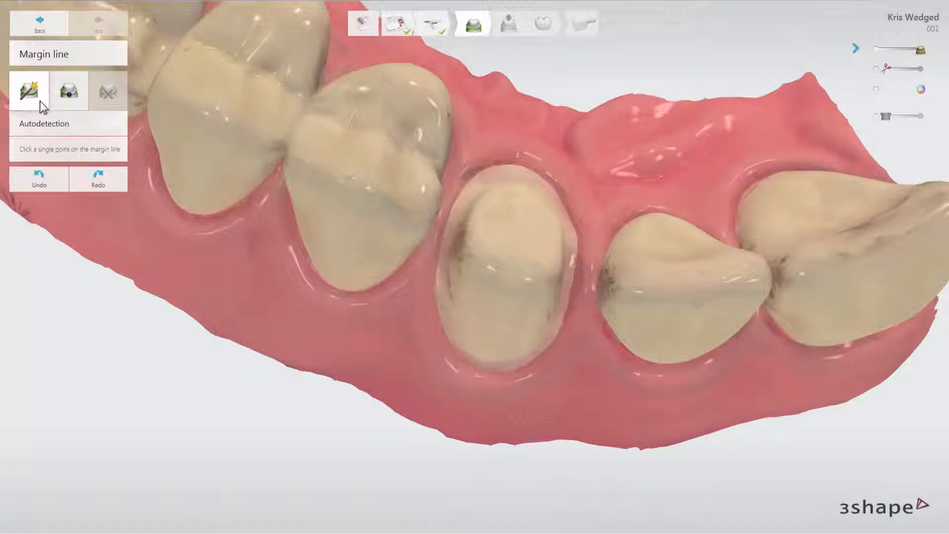
{"action": "right_click_drag", "start_coordinate": [138, 164], "coordinate": [339, 286]}
{"action": "left_click", "coordinate": [480, 367]}
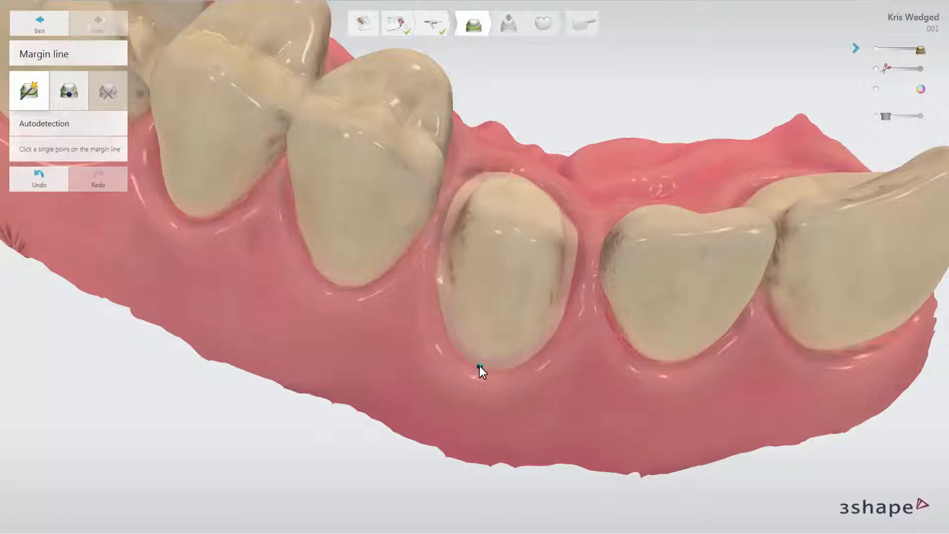
Turn off the scan colours, refine the detected margin line on the tooth's outer and inner sides, and continue to Insertion Direction
{"action": "left_click", "coordinate": [877, 91]}
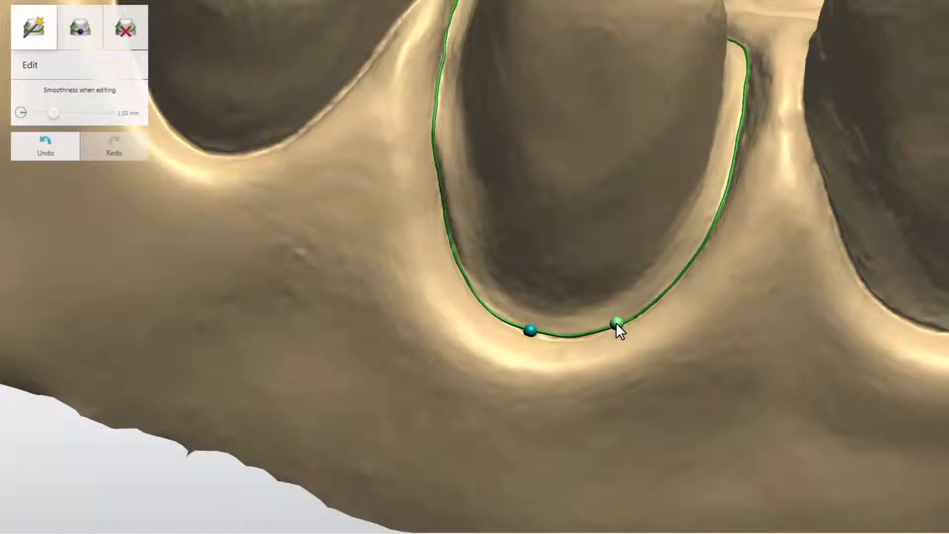
{"action": "left_click_drag", "start_coordinate": [615, 323], "coordinate": [664, 288]}
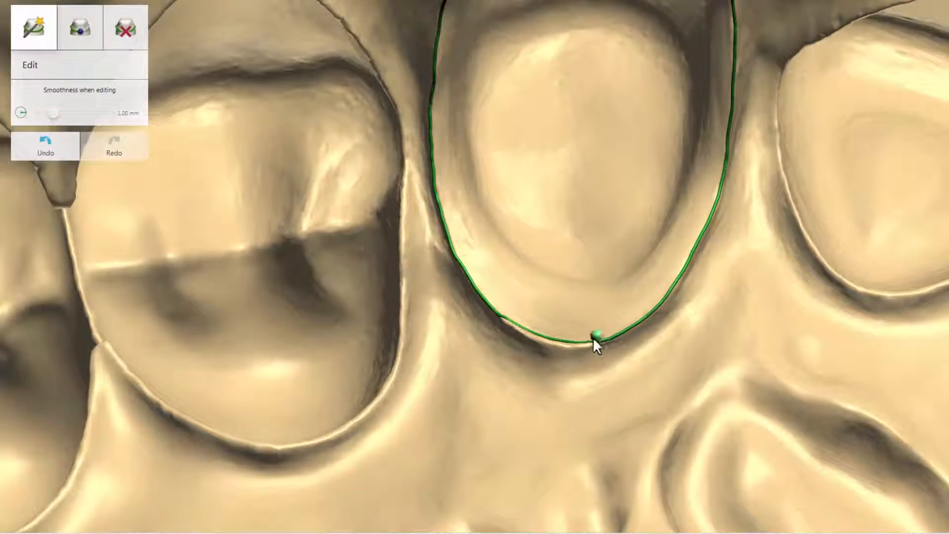
{"action": "left_click_drag", "start_coordinate": [588, 346], "coordinate": [560, 354]}
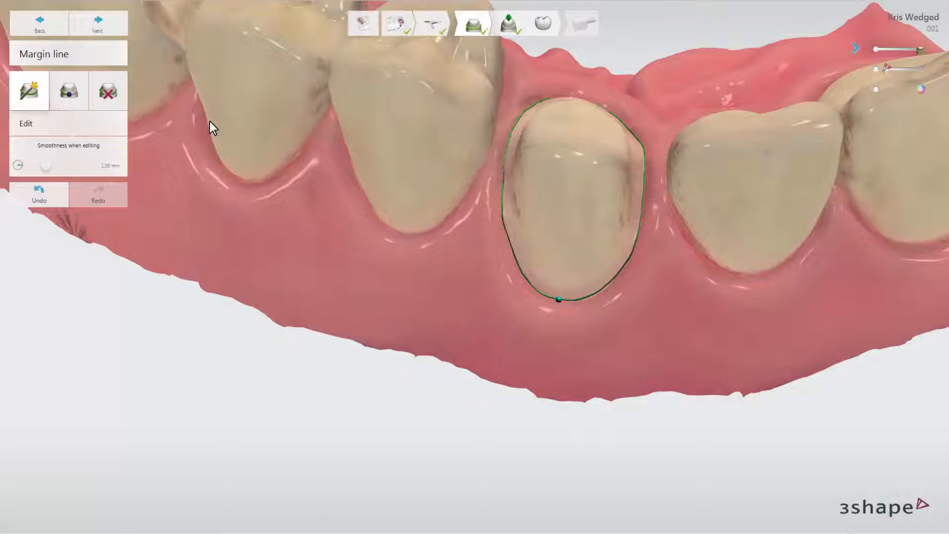
{"action": "left_click", "coordinate": [104, 89]}
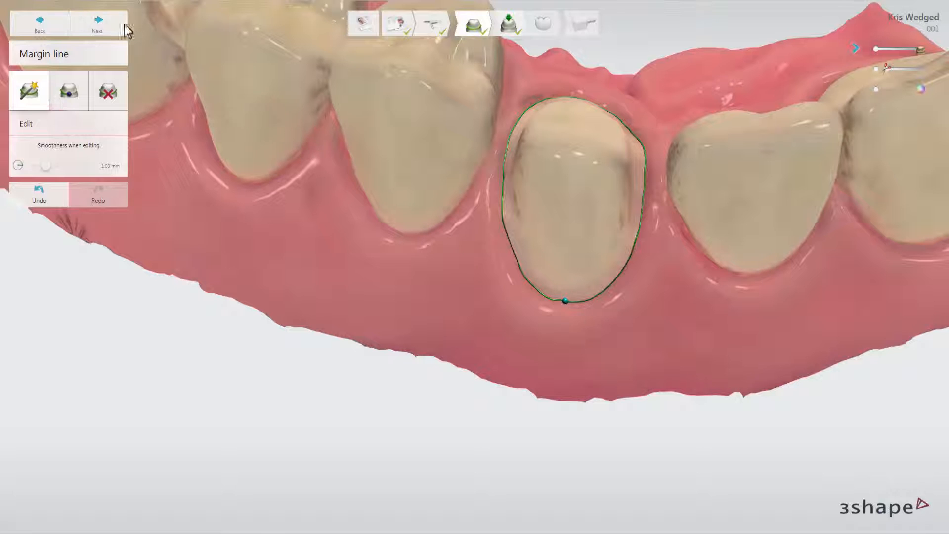
{"action": "left_click", "coordinate": [101, 25]}
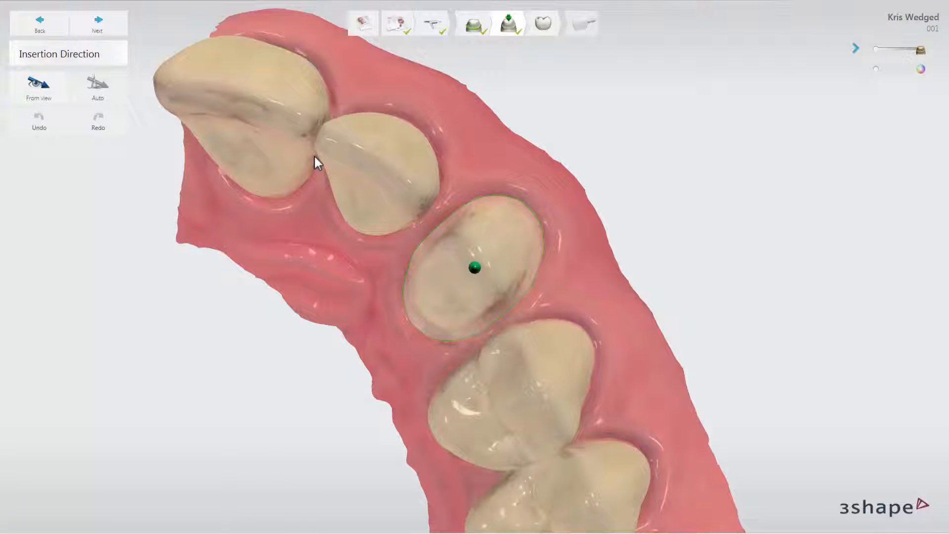
Try setting the insertion direction from a tilted view, and restore the automatic direction
{"action": "right_click_drag", "start_coordinate": [313, 155], "coordinate": [320, 171]}
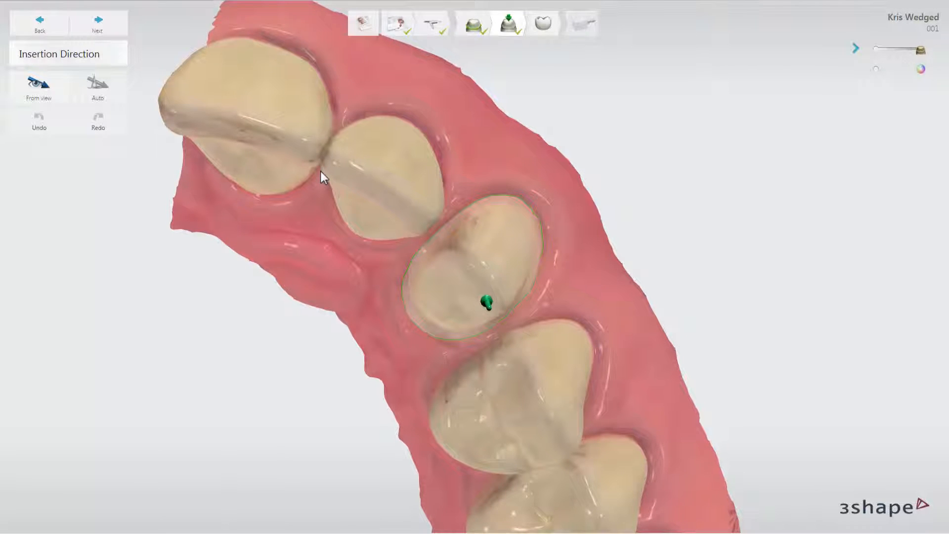
{"action": "left_click", "coordinate": [38, 85]}
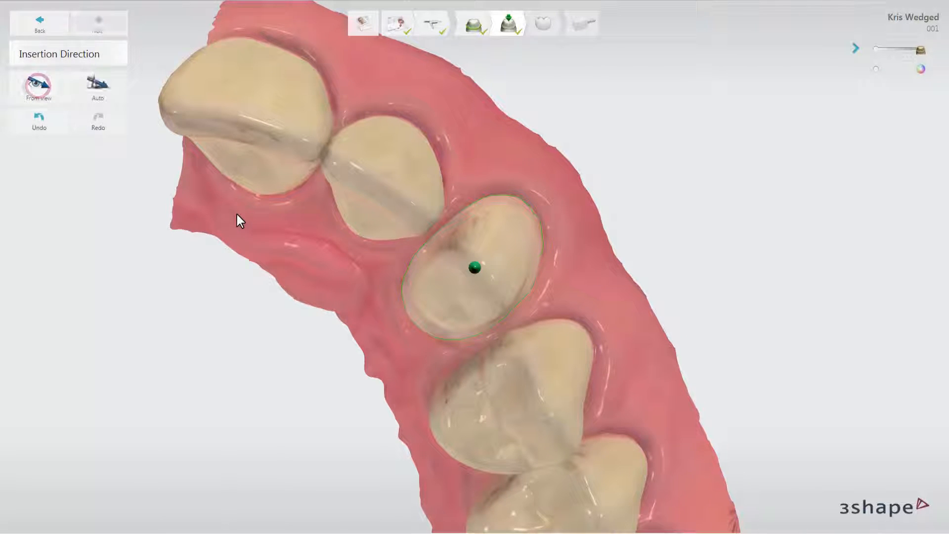
{"action": "mouse_move", "coordinate": [316, 229]}
{"action": "right_mouse_down"}
{"action": "mouse_move", "coordinate": [296, 184]}
{"action": "mouse_move", "coordinate": [280, 198]}
{"action": "mouse_move", "coordinate": [300, 206]}
{"action": "right_mouse_up"}
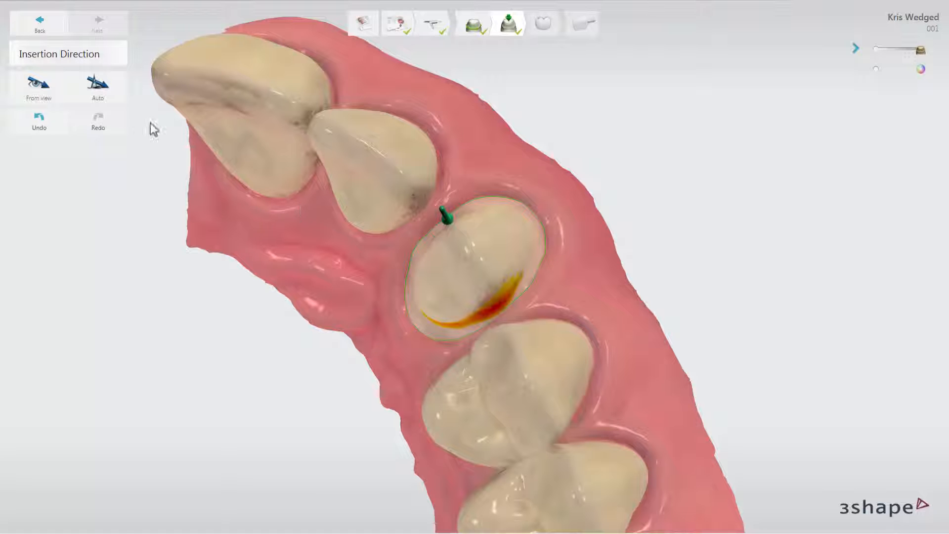
{"action": "left_click", "coordinate": [96, 87]}
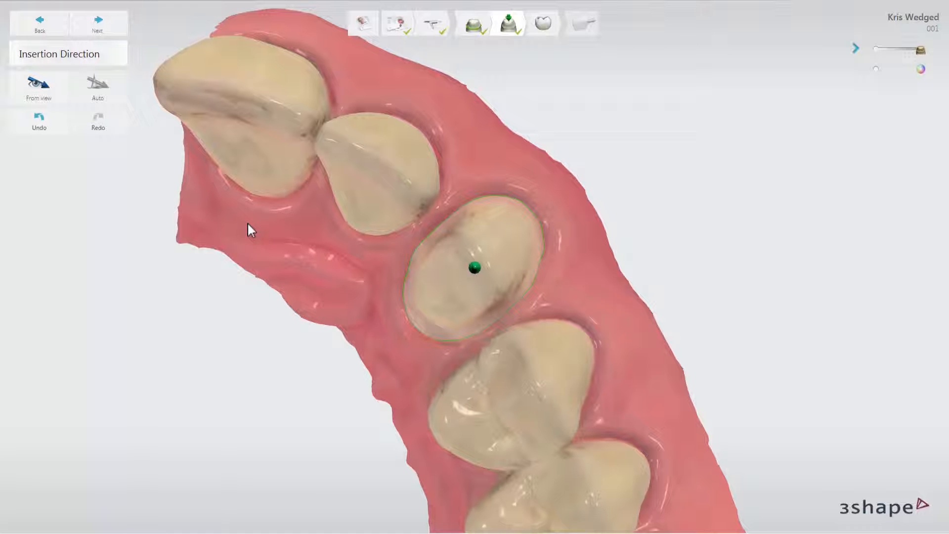
Proceed to Anatomy design and apply the VITA T3M RealView smile library to the crown
{"action": "left_click", "coordinate": [100, 29]}
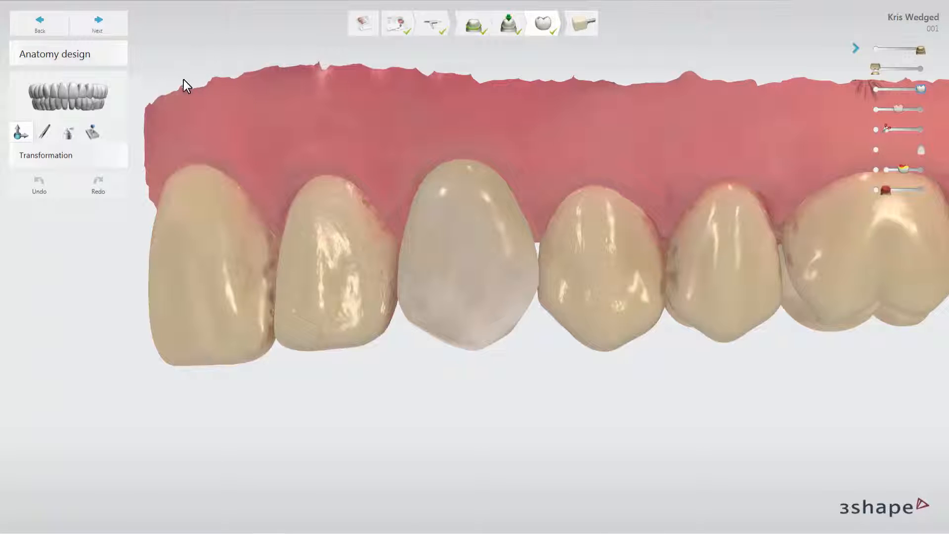
{"action": "left_click", "coordinate": [76, 94]}
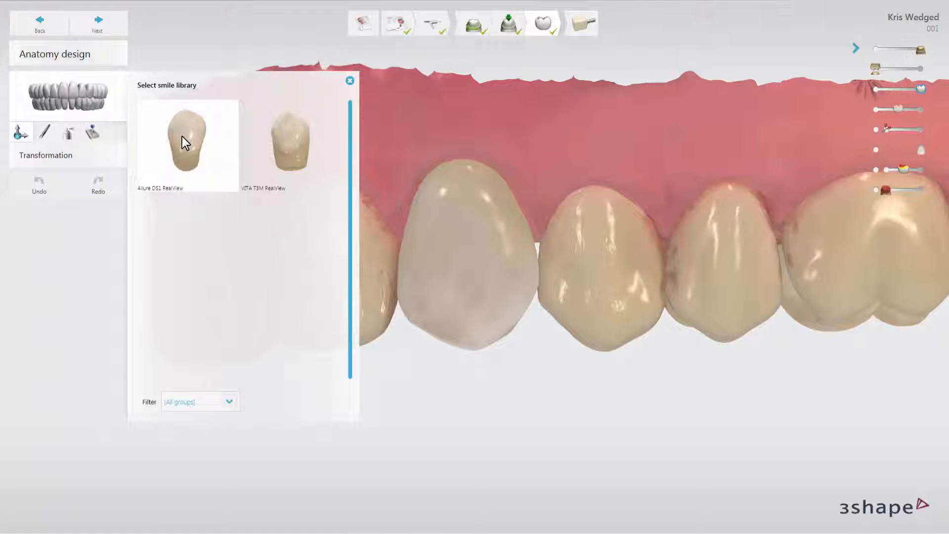
{"action": "left_click", "coordinate": [278, 142]}
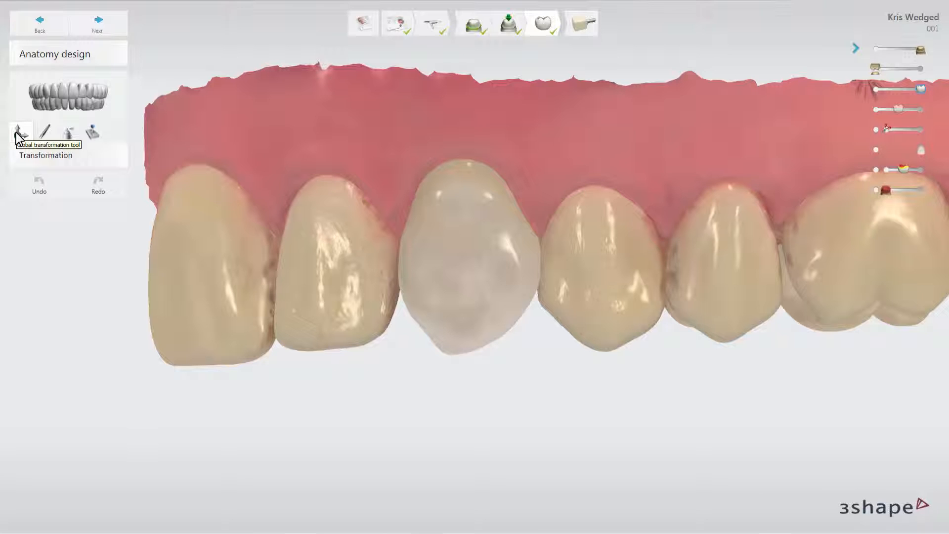
Fine-tune the crown with the Transformation tool, adjusting its incisal tip by about 0.2 mm and slightly rotating and repositioning it between its neighbours
{"action": "left_click", "coordinate": [19, 133]}
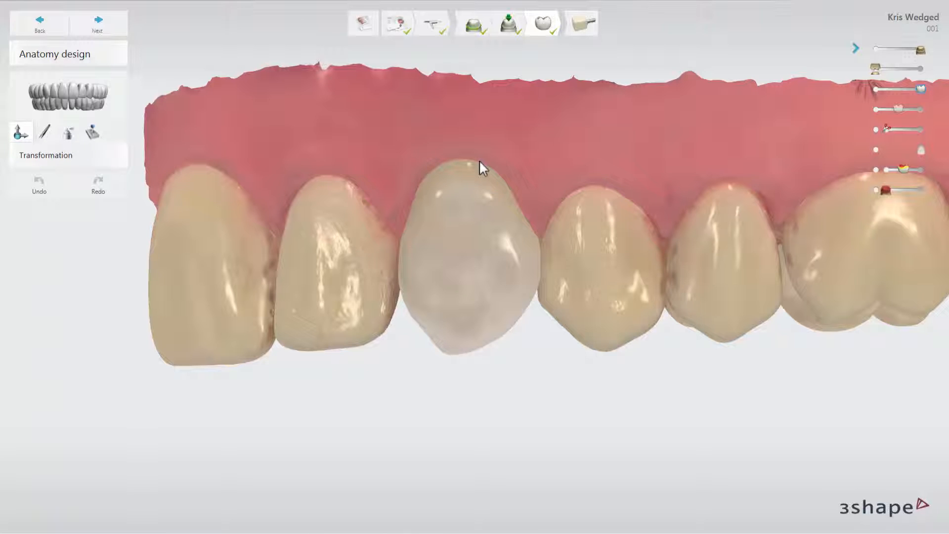
{"action": "left_click_drag", "start_coordinate": [479, 159], "coordinate": [480, 164]}
{"action": "left_click_drag", "start_coordinate": [455, 374], "coordinate": [456, 378]}
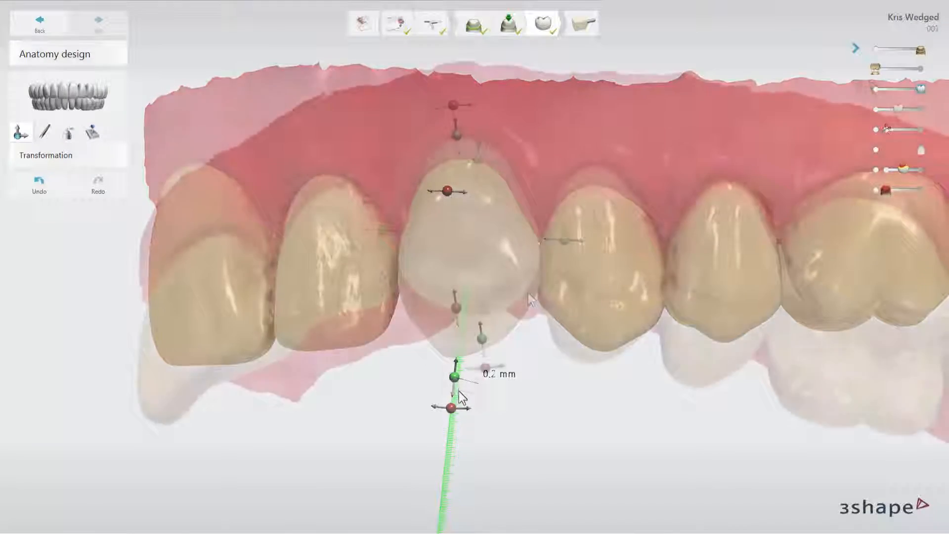
{"action": "mouse_move", "coordinate": [528, 293]}
{"action": "right_mouse_down"}
{"action": "mouse_move", "coordinate": [529, 275]}
{"action": "mouse_move", "coordinate": [529, 304]}
{"action": "right_mouse_up"}
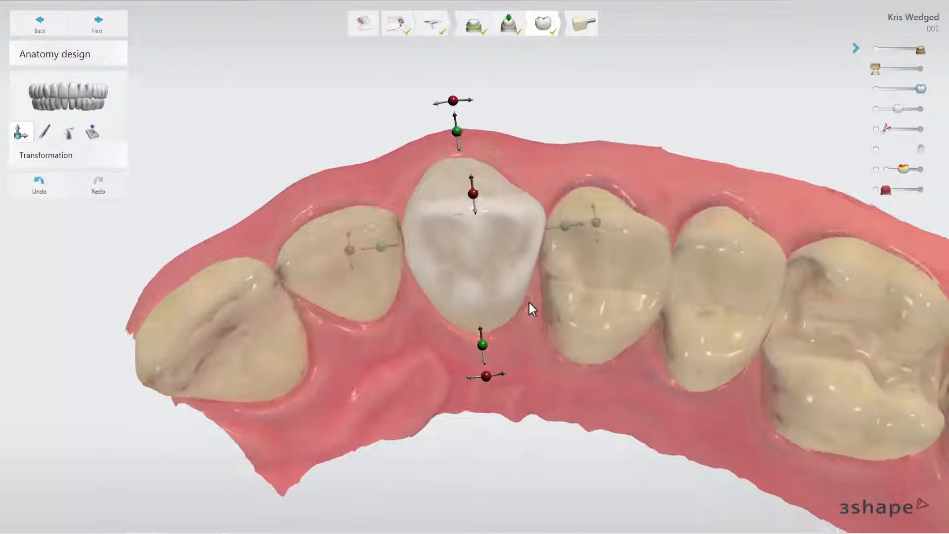
{"action": "mouse_move", "coordinate": [598, 224]}
{"action": "left_mouse_down"}
{"action": "mouse_move", "coordinate": [592, 251]}
{"action": "mouse_move", "coordinate": [595, 221]}
{"action": "left_mouse_up"}
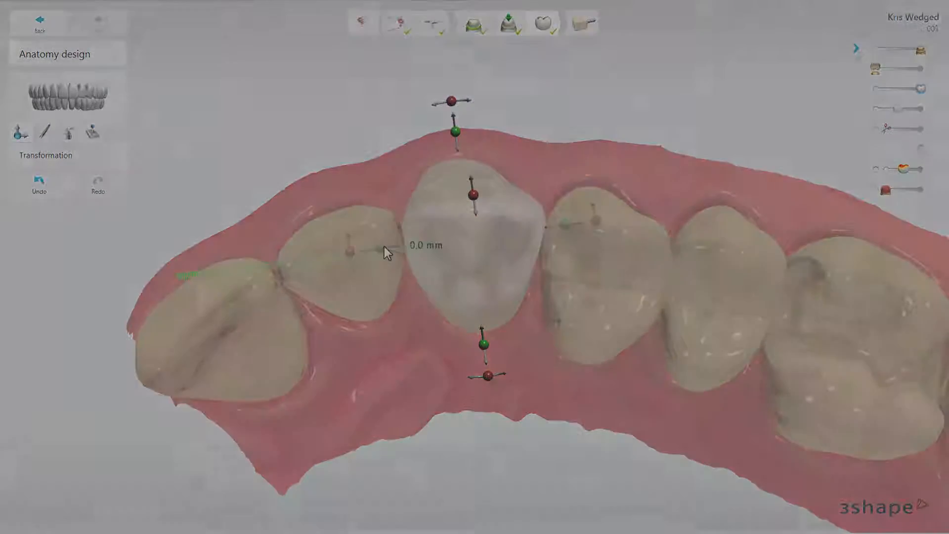
{"action": "left_click_drag", "start_coordinate": [384, 246], "coordinate": [384, 248]}
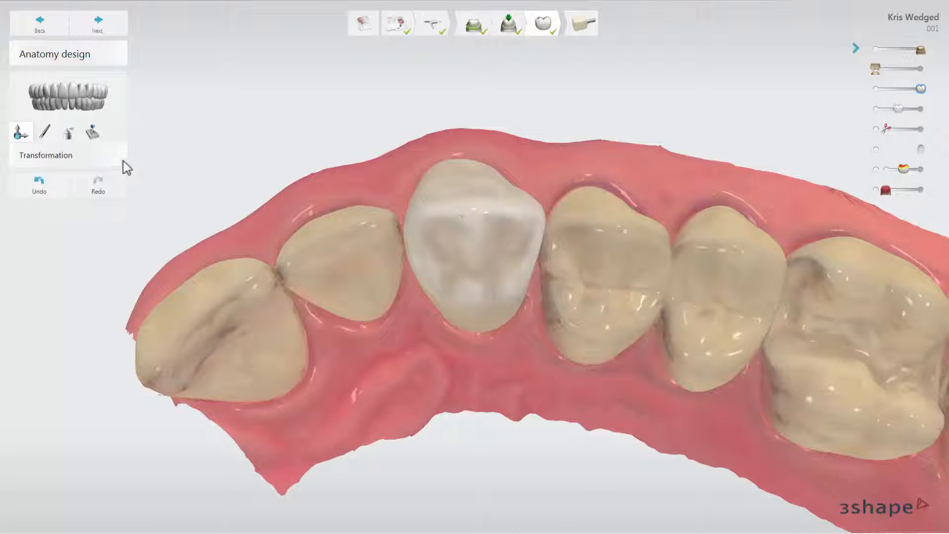
Switch off the crown's realistic shading and morph its lower edge beside the lateral incisor with a 2.30 mm radius
{"action": "left_click", "coordinate": [42, 132]}
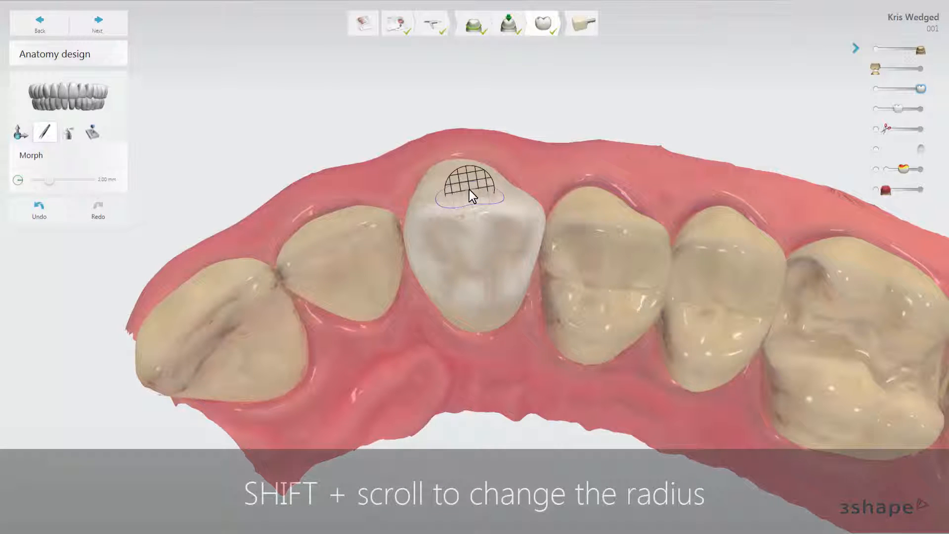
{"action": "scroll", "coordinate": [469, 189], "scroll_direction": "up", "scroll_amount": 9, "text": "shift"}
{"action": "scroll", "coordinate": [470, 193], "scroll_direction": "down", "scroll_amount": 16, "text": "shift"}
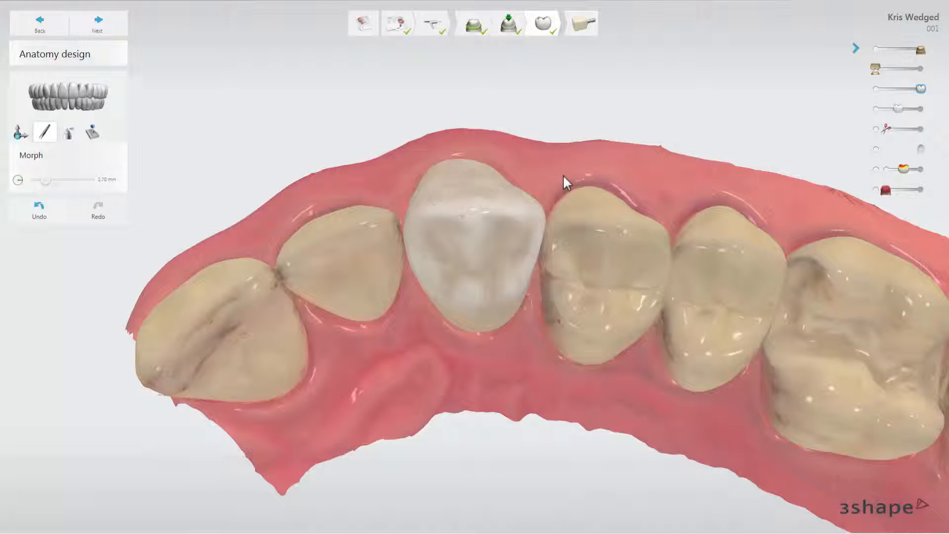
{"action": "left_click", "coordinate": [875, 150]}
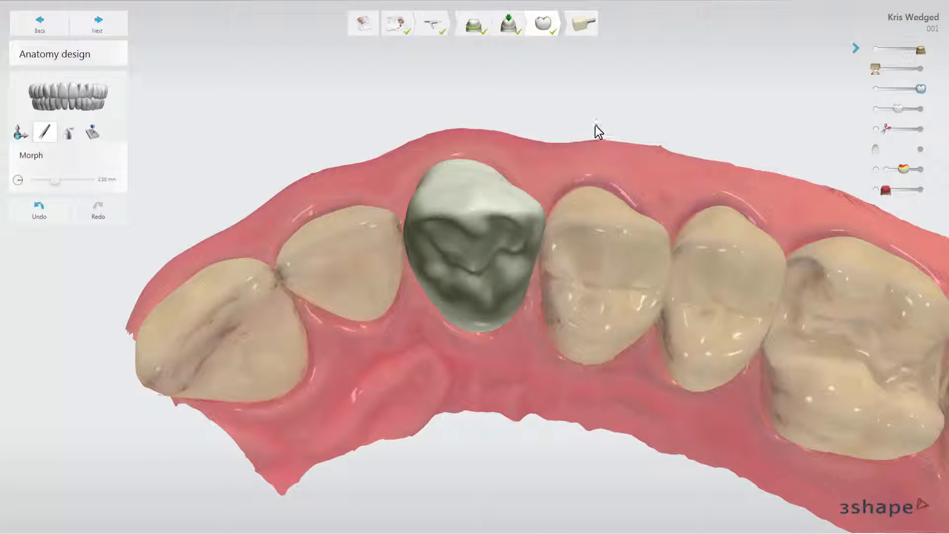
{"action": "right_click_drag", "start_coordinate": [595, 126], "coordinate": [604, 232]}
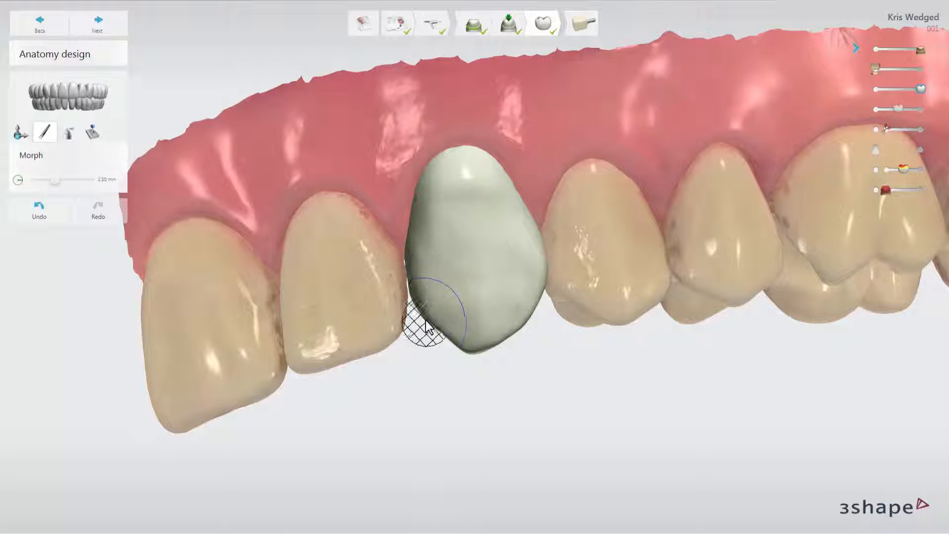
{"action": "left_click_drag", "start_coordinate": [421, 302], "coordinate": [416, 300]}
{"action": "left_click_drag", "start_coordinate": [442, 335], "coordinate": [445, 337]}
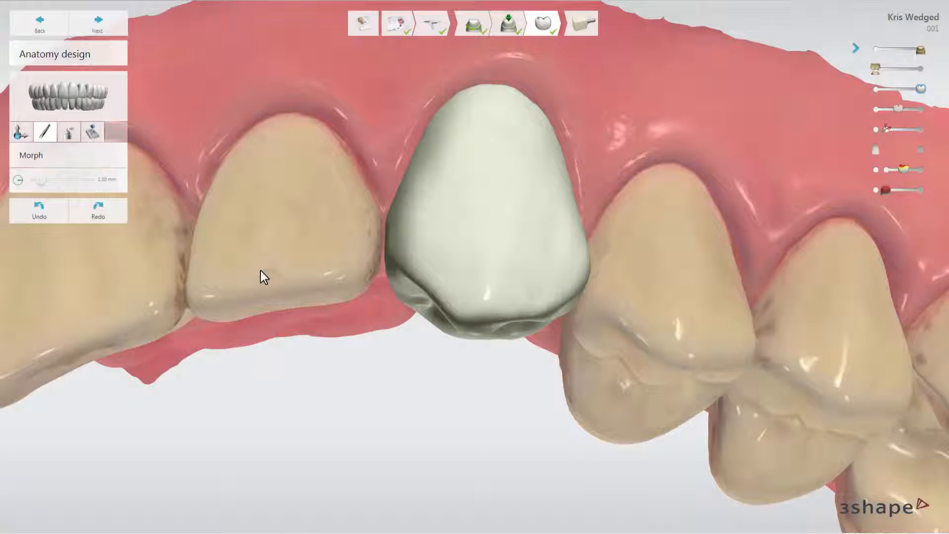
Select the Wax knife for the crown surface and adjust its radius to 1.75 mm
{"action": "left_click", "coordinate": [69, 132]}
{"action": "left_click", "coordinate": [70, 134]}
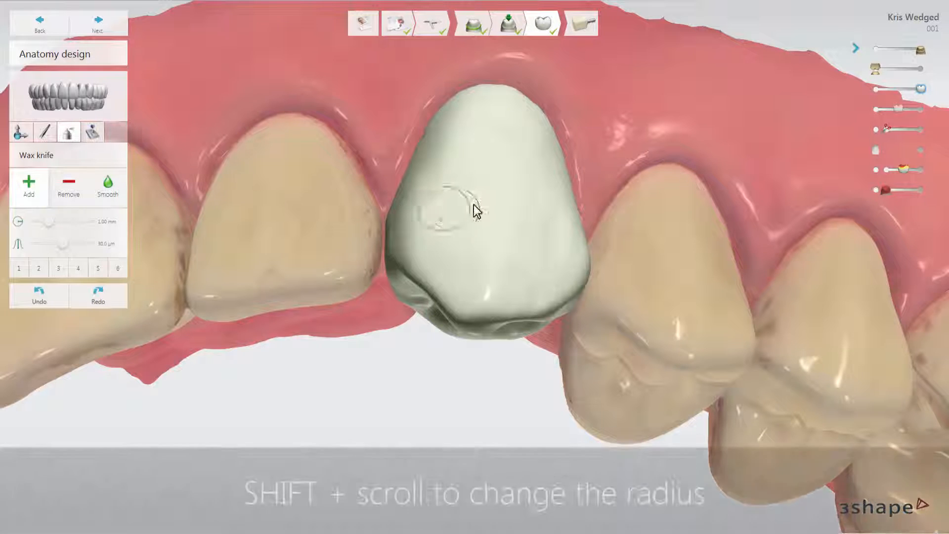
{"action": "scroll", "coordinate": [475, 204], "scroll_direction": "up", "scroll_amount": 4, "text": "shift"}
{"action": "scroll", "coordinate": [476, 204], "scroll_direction": "up", "scroll_amount": 4, "text": "shift"}
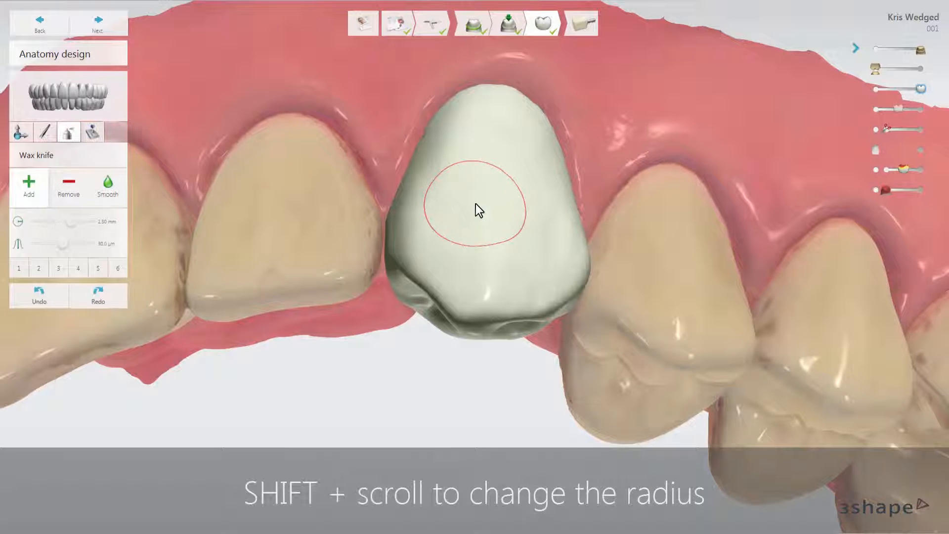
{"action": "scroll", "coordinate": [476, 204], "scroll_direction": "down", "scroll_amount": 5, "text": "shift"}
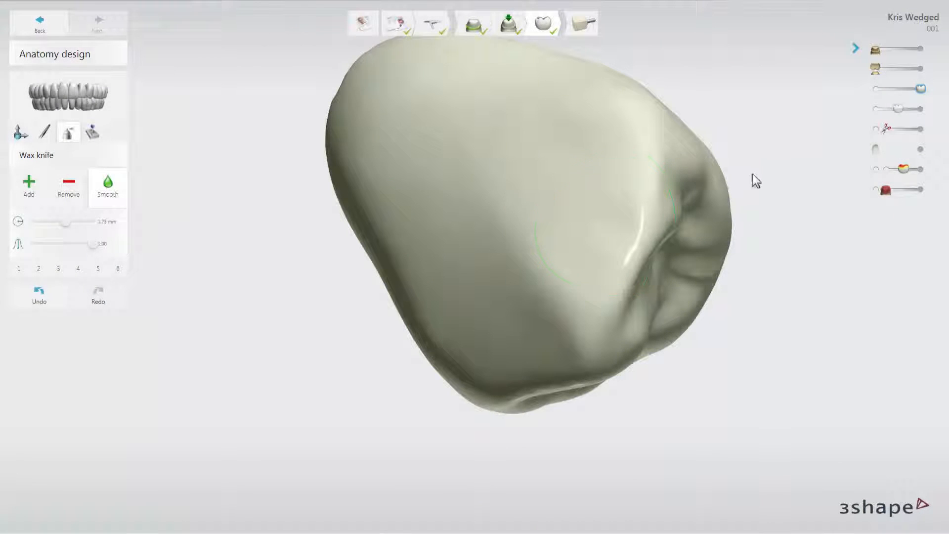
Reconnect the crown to the margin line and cut it to the antagonist at 0.05 mm using the automatic tools
{"action": "left_click", "coordinate": [92, 133]}
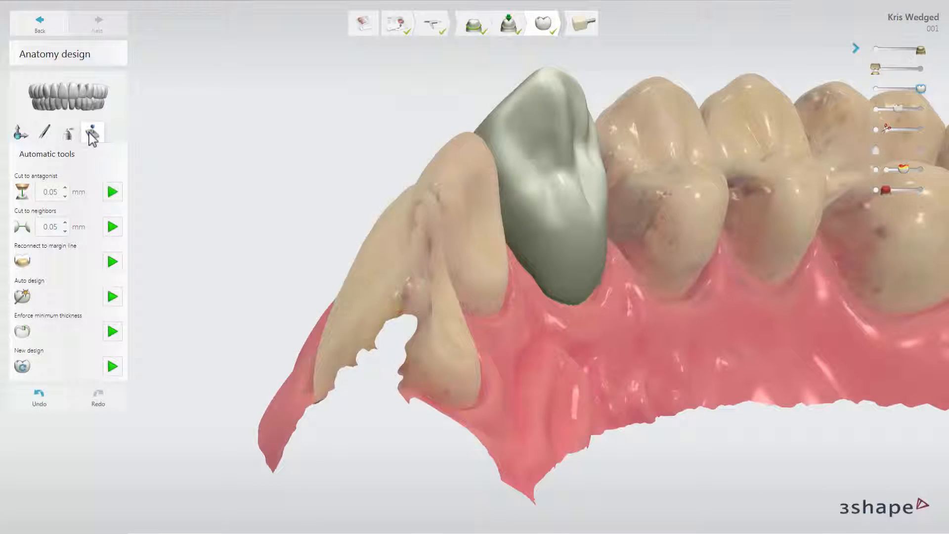
{"action": "left_click", "coordinate": [112, 263]}
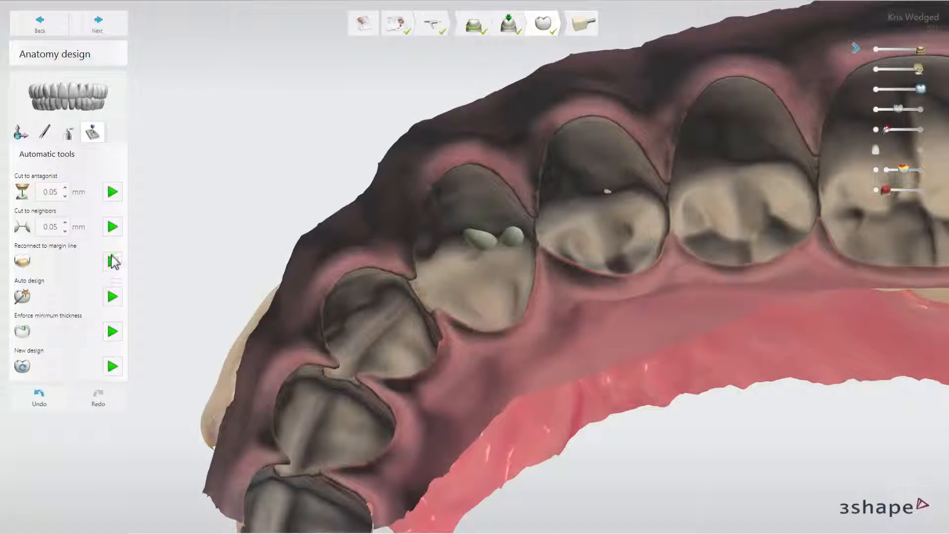
{"action": "left_click", "coordinate": [113, 194]}
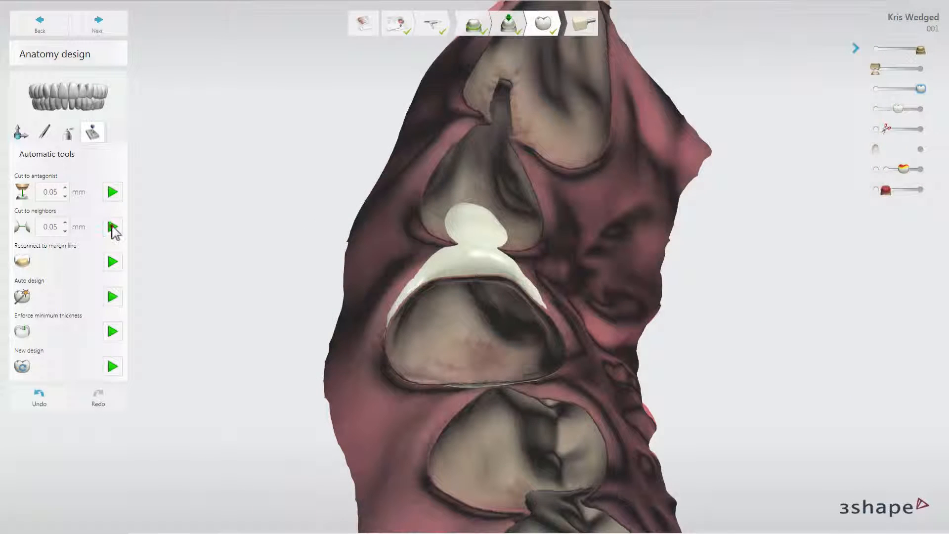
Cut the crown to its neighbors at 0.05 mm, enforce the minimum thickness, and complete the Anatomy design stage
{"action": "left_click", "coordinate": [112, 227]}
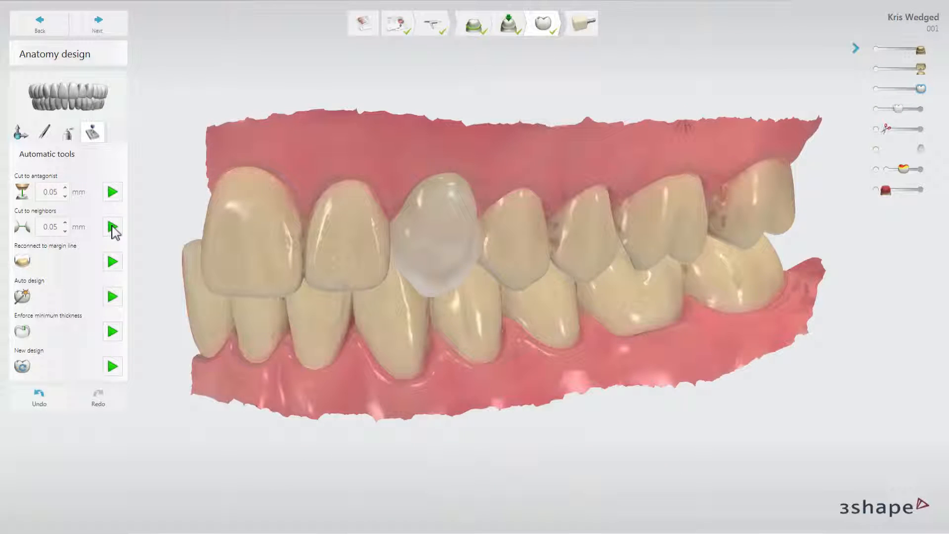
{"action": "left_click", "coordinate": [112, 332]}
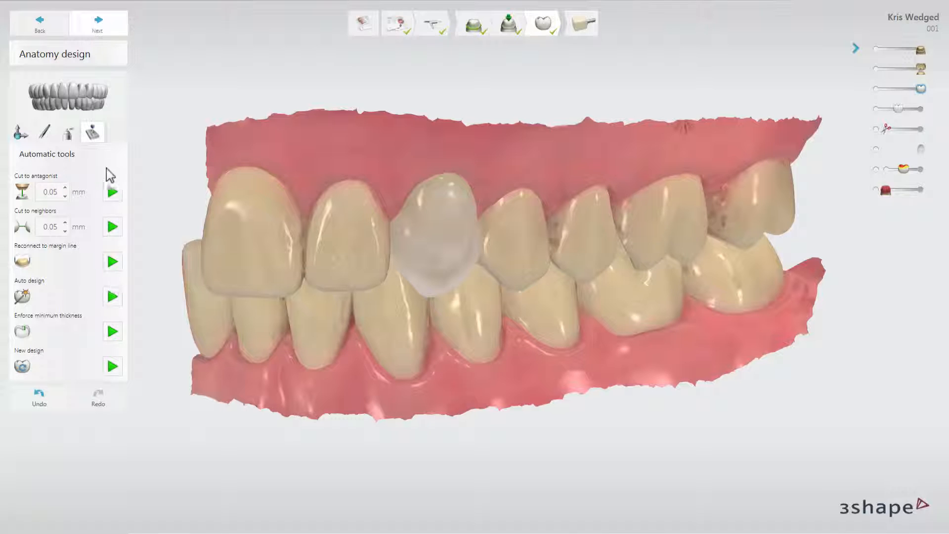
{"action": "left_click", "coordinate": [101, 30]}
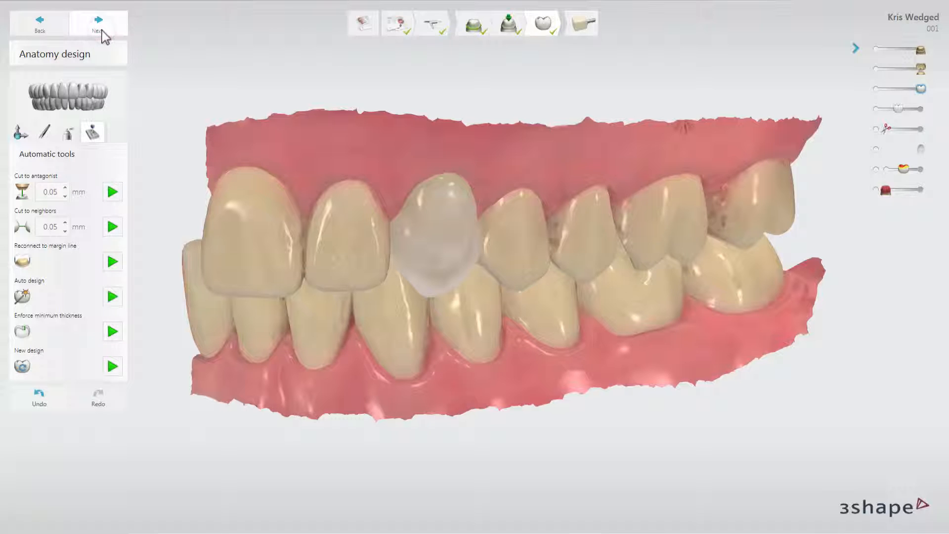